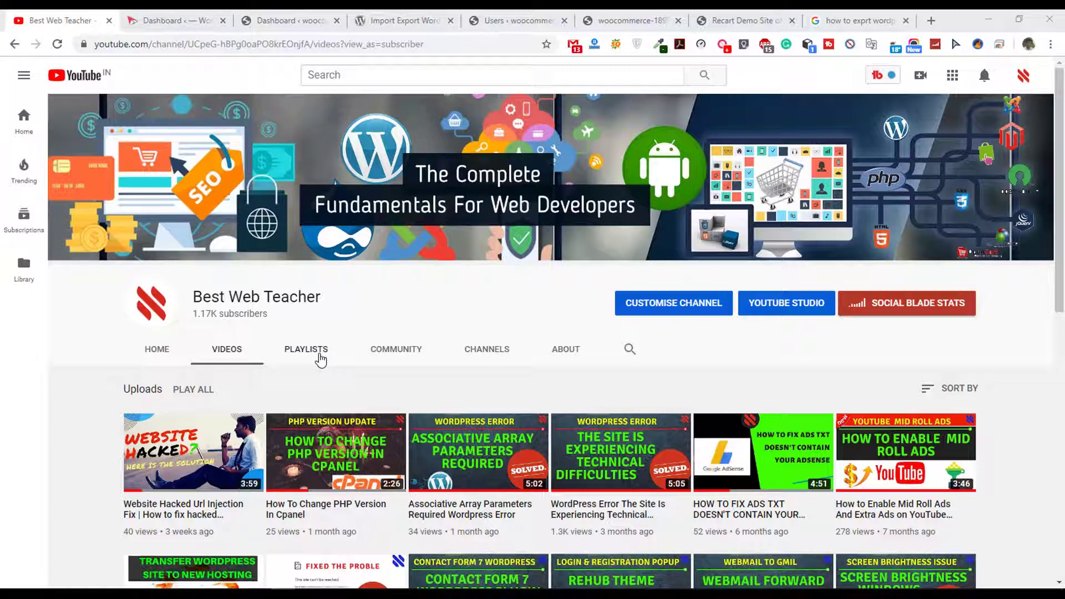
Step: Open the old epostpro.com site's Users list and scroll through its 41 users
{"action": "left_click", "coordinate": [304, 20]}
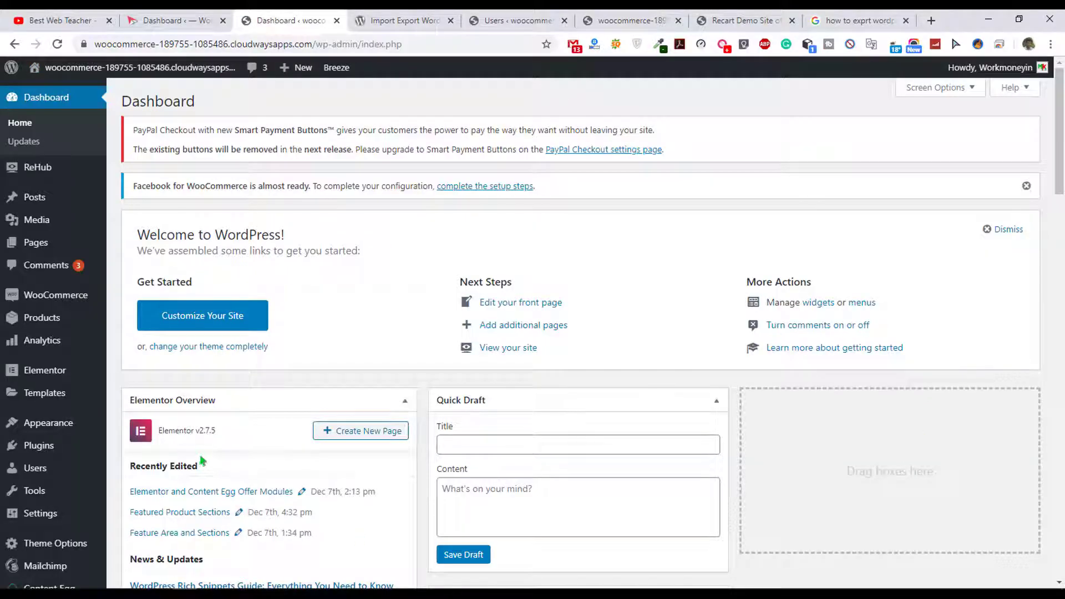
{"action": "mouse_move", "coordinate": [52, 475]}
{"action": "left_click", "coordinate": [161, 17]}
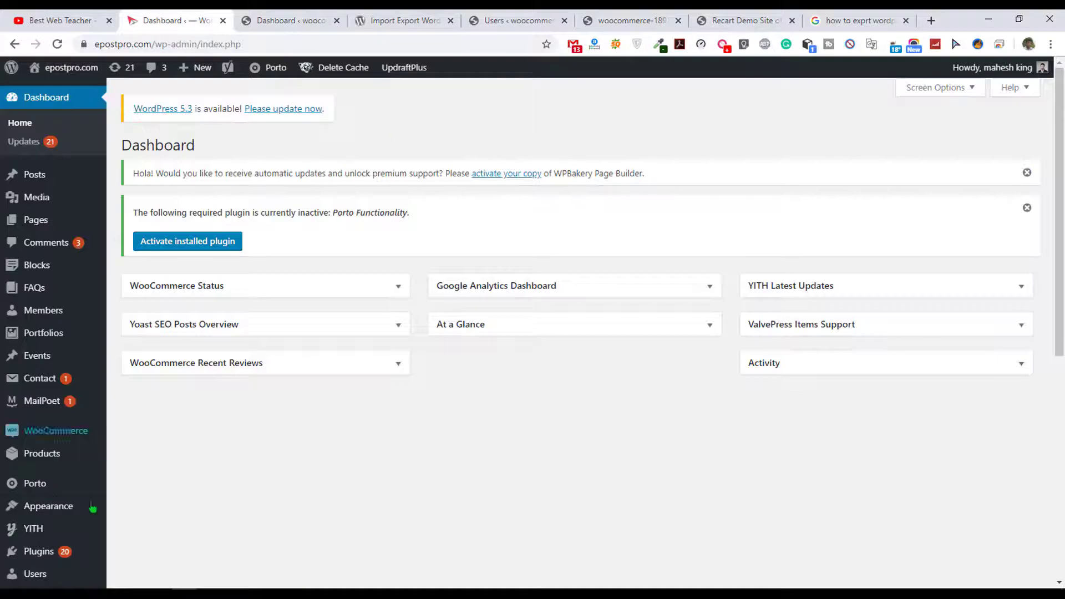
{"action": "scroll", "coordinate": [66, 499], "scroll_direction": "down", "scroll_amount": 2}
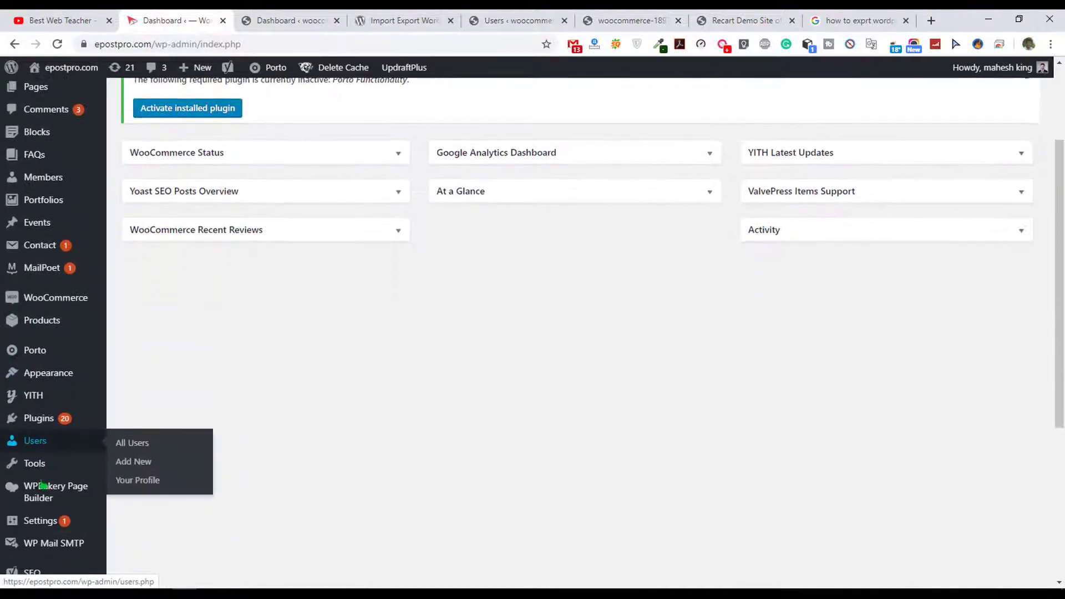
{"action": "left_click", "coordinate": [38, 397]}
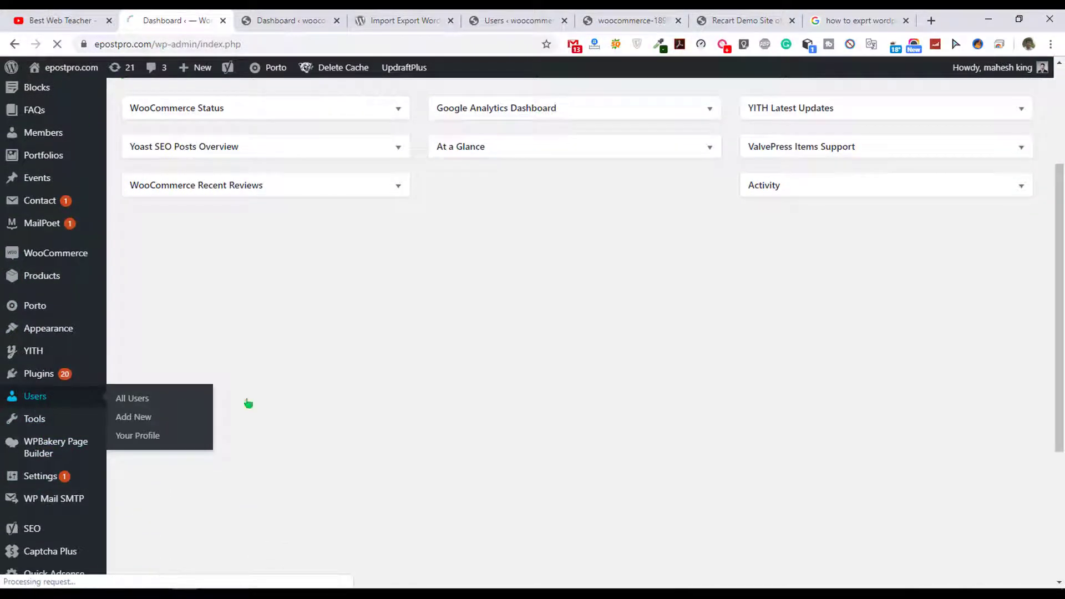
{"action": "scroll", "coordinate": [385, 438], "scroll_direction": "down", "scroll_amount": 10}
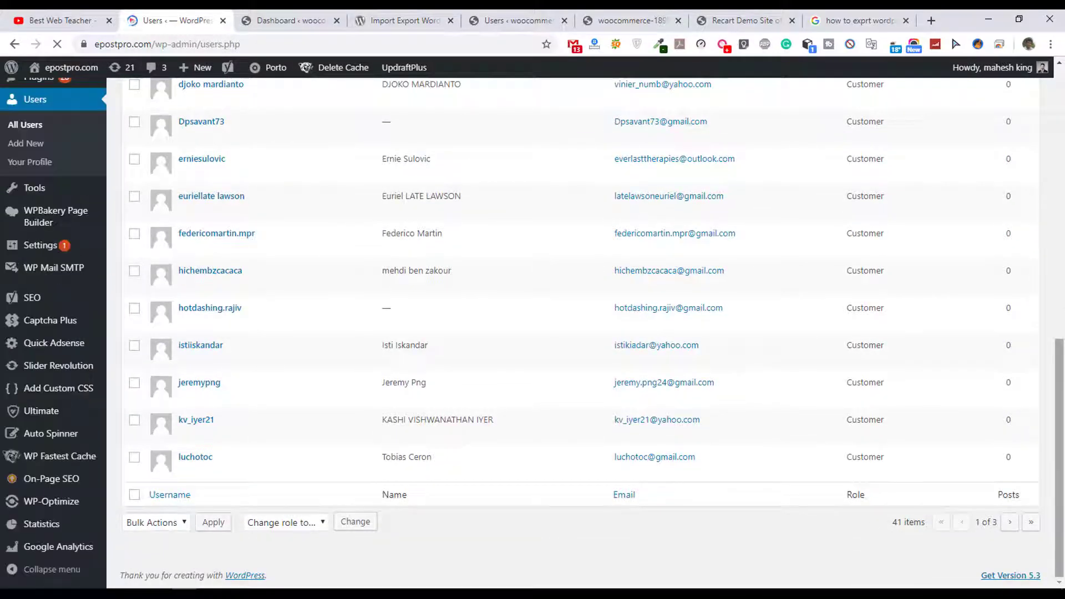
{"action": "left_click_drag", "start_coordinate": [1060, 465], "coordinate": [1053, 218]}
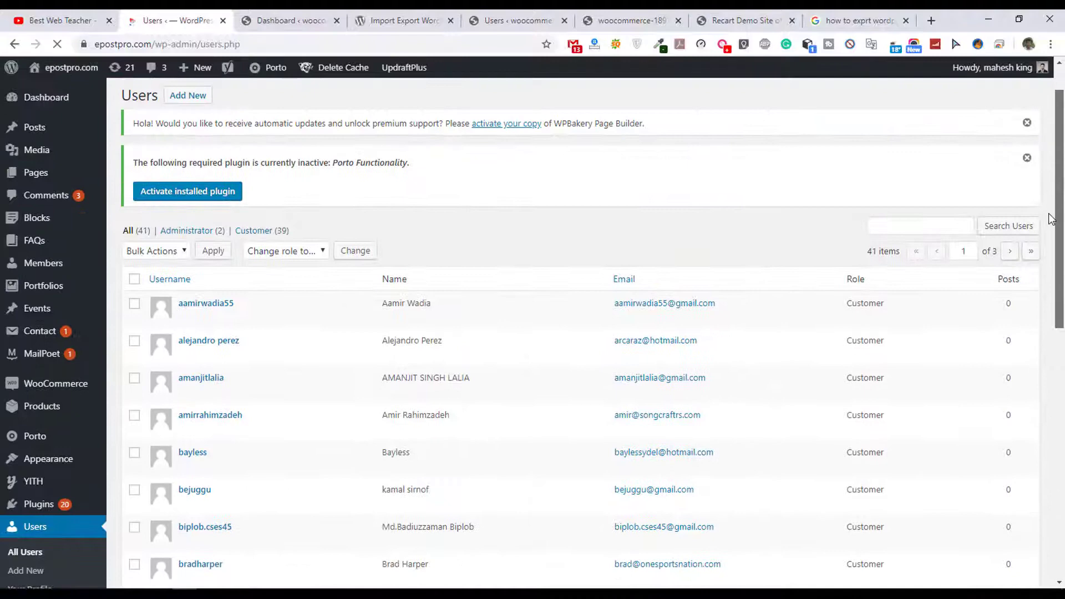
Step: Show the new WooCommerce site's 2-user list and compare it with the old site's 41 users
{"action": "left_click", "coordinate": [293, 21]}
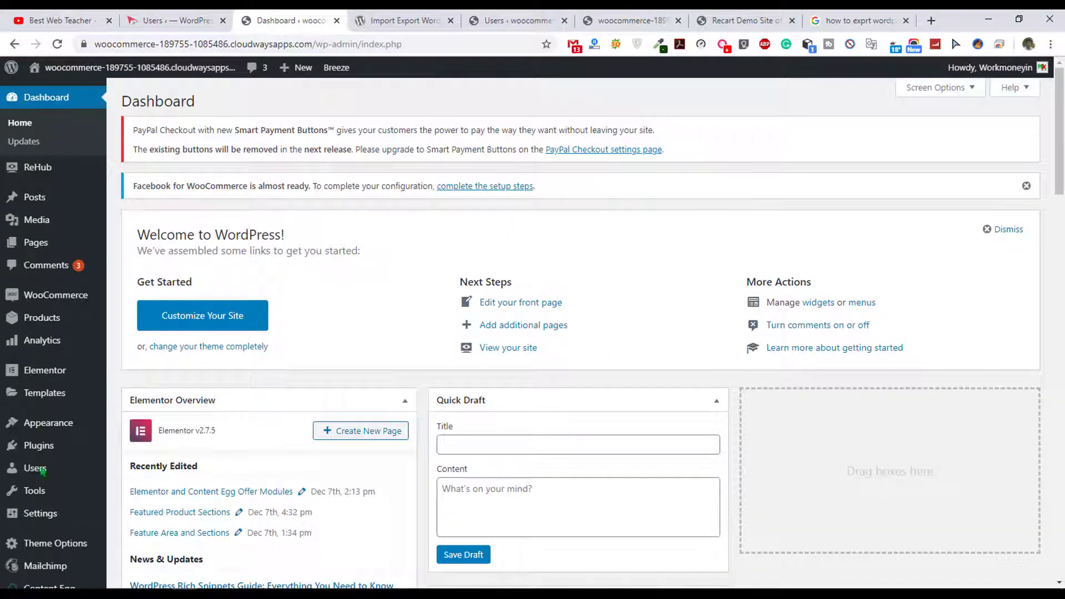
{"action": "mouse_move", "coordinate": [42, 471]}
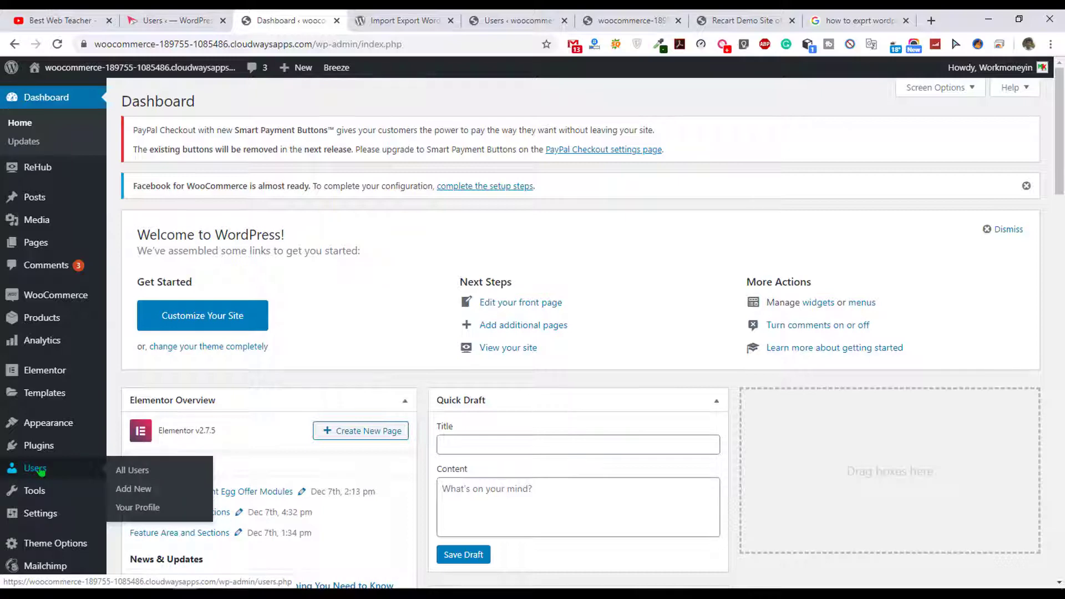
{"action": "left_click", "coordinate": [41, 470]}
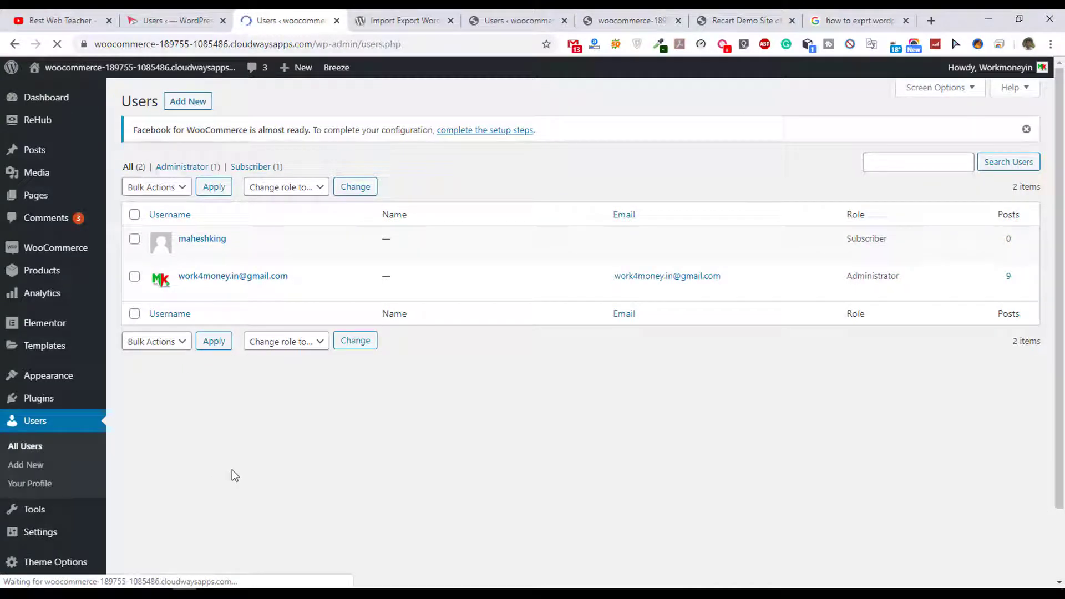
{"action": "left_click", "coordinate": [186, 17]}
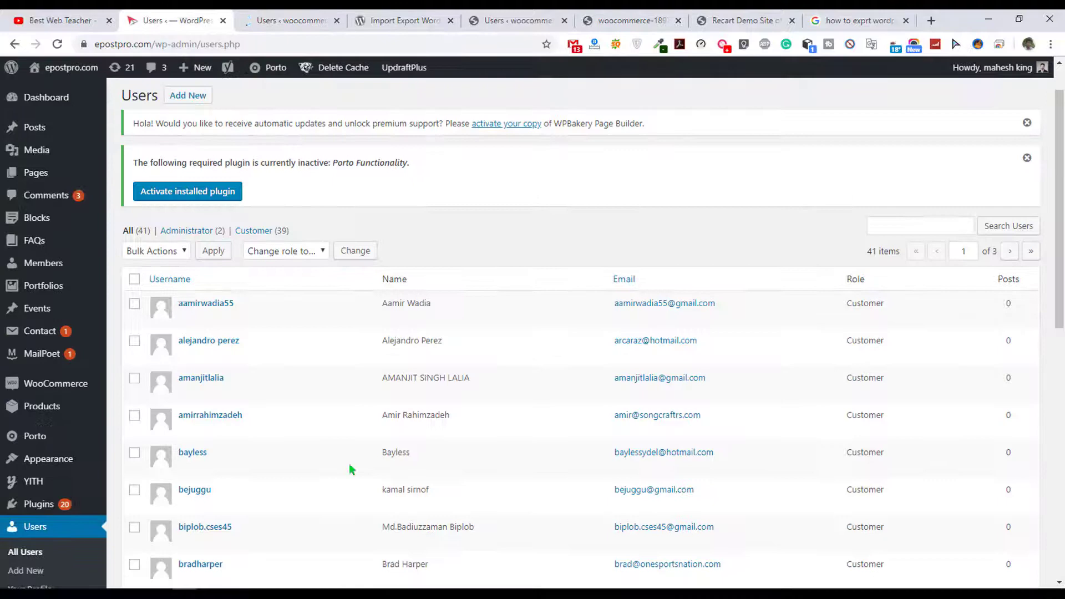
{"action": "mouse_move", "coordinate": [288, 436]}
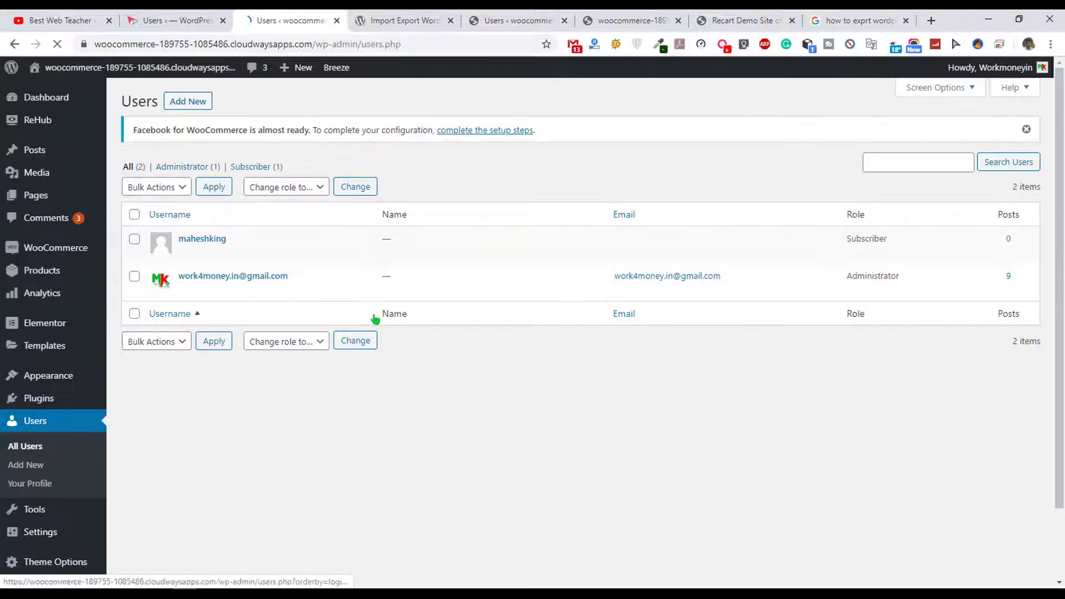
{"action": "left_click", "coordinate": [397, 16]}
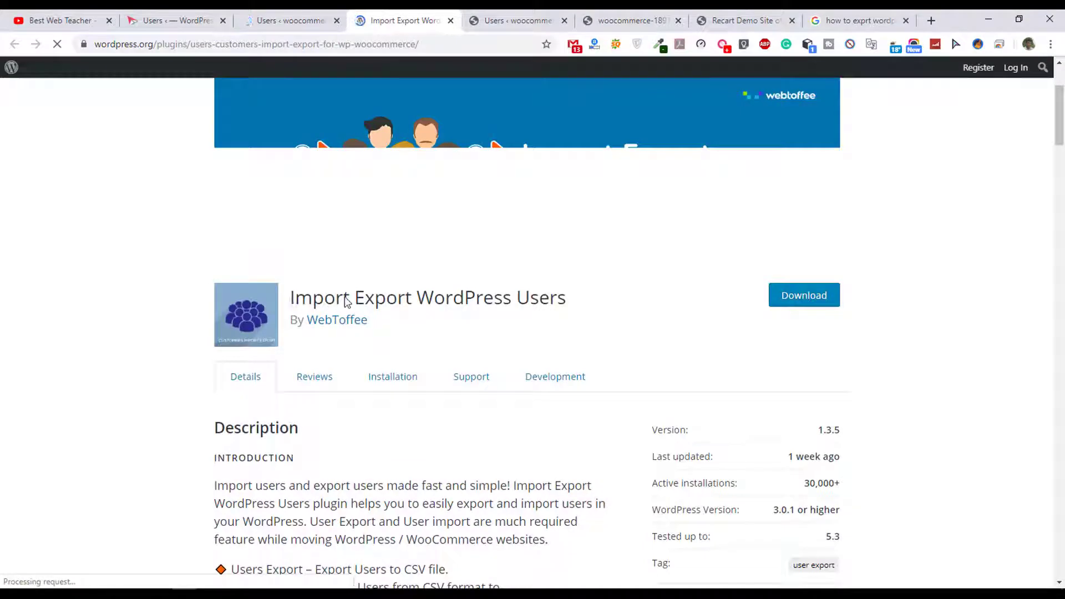
{"action": "left_click_drag", "start_coordinate": [344, 301], "coordinate": [577, 312]}
{"action": "key", "text": "ctrl+c"}
{"action": "left_click", "coordinate": [335, 306]}
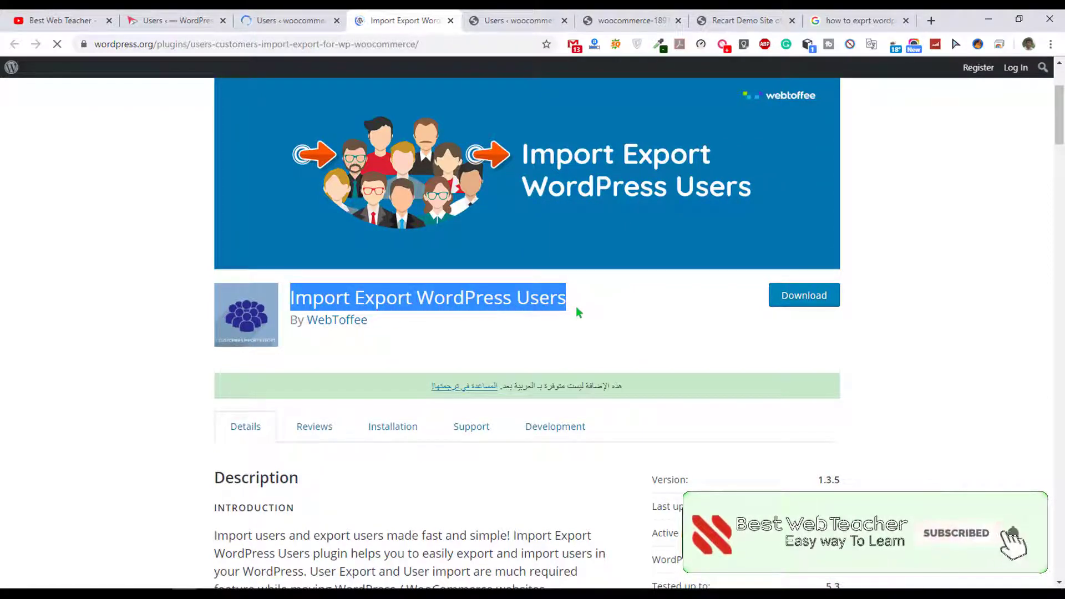
{"action": "left_click", "coordinate": [283, 21]}
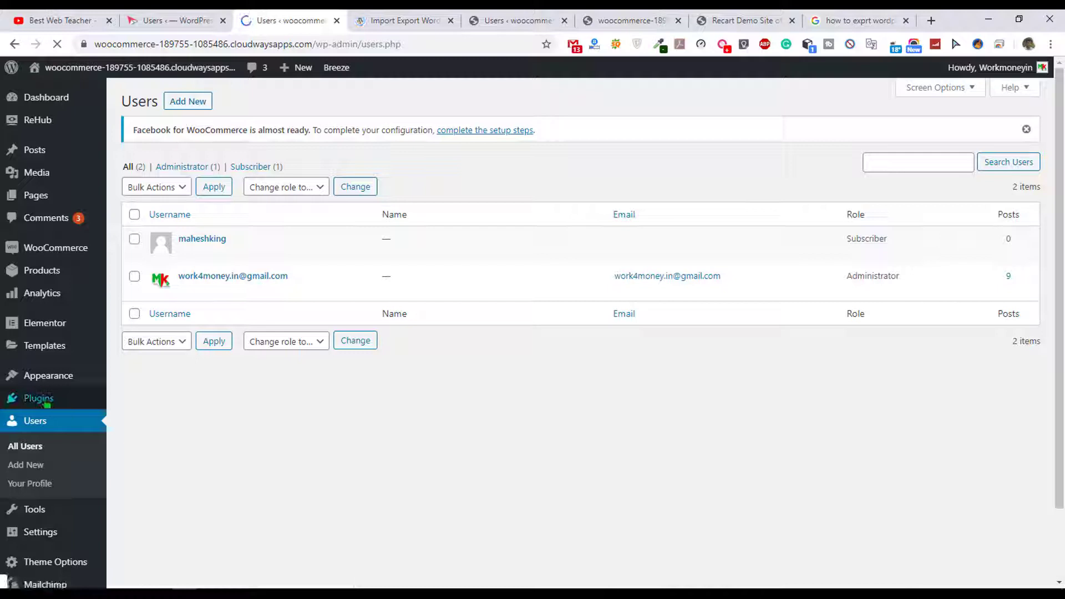
Step: Find 'Import Export WordPress Users' under Plugins > Add New and install it on the new site
{"action": "mouse_move", "coordinate": [44, 399]}
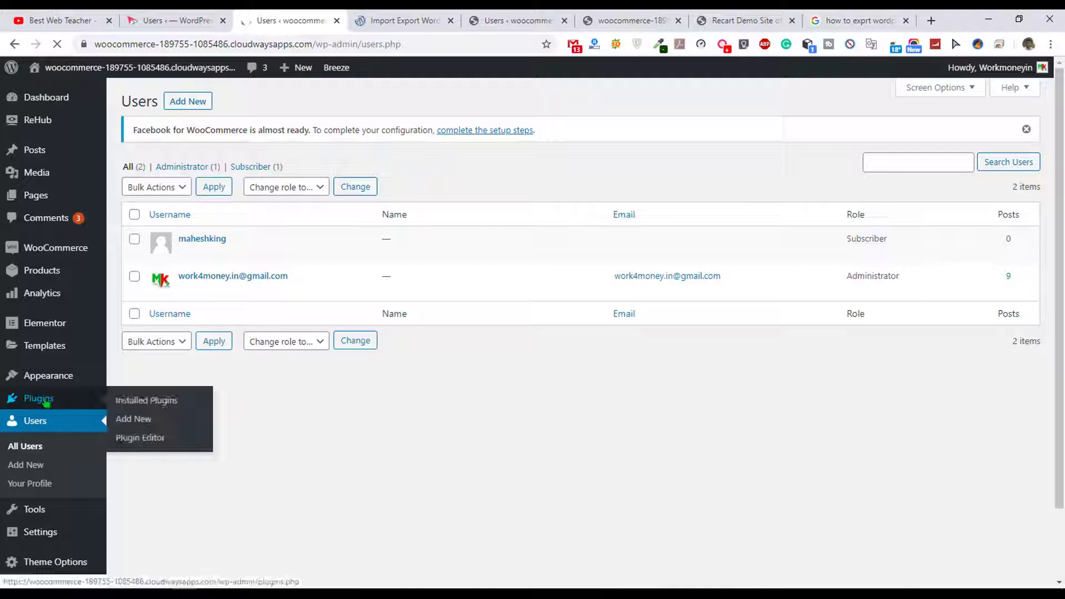
{"action": "left_click", "coordinate": [133, 420]}
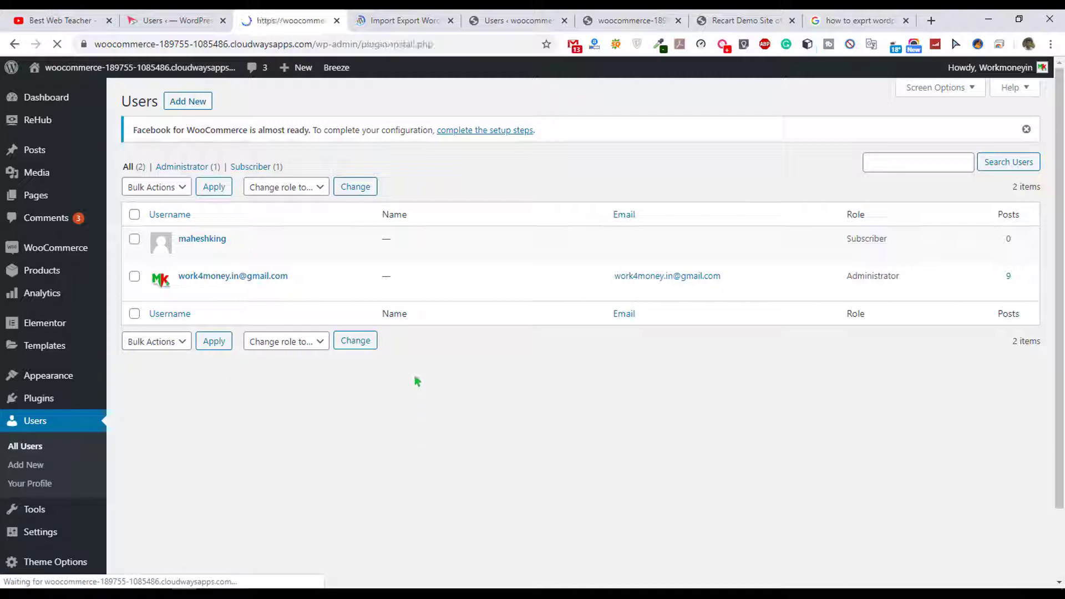
{"action": "key", "text": "ctrl+v"}
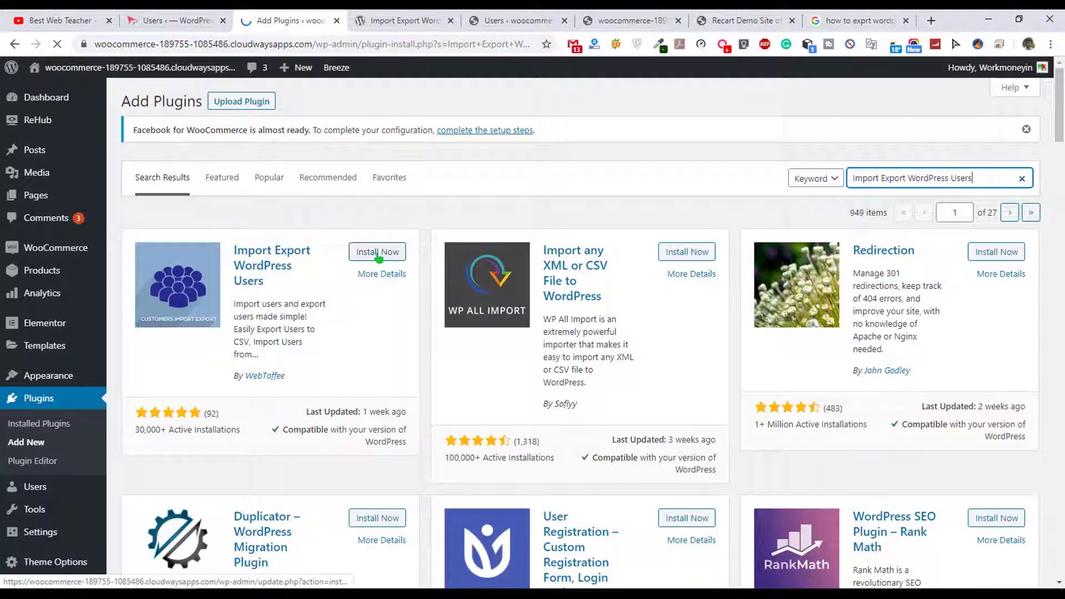
{"action": "left_click", "coordinate": [379, 254]}
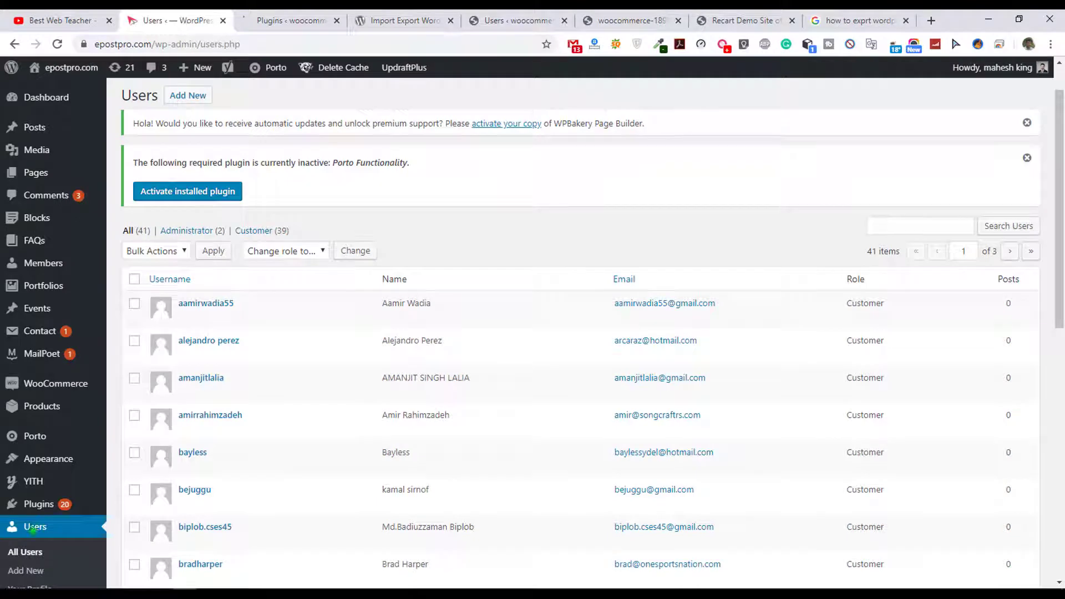
Step: Search Plugins > Add New on epostpro.com for 'Import Export WordPress Users'
{"action": "mouse_move", "coordinate": [67, 503]}
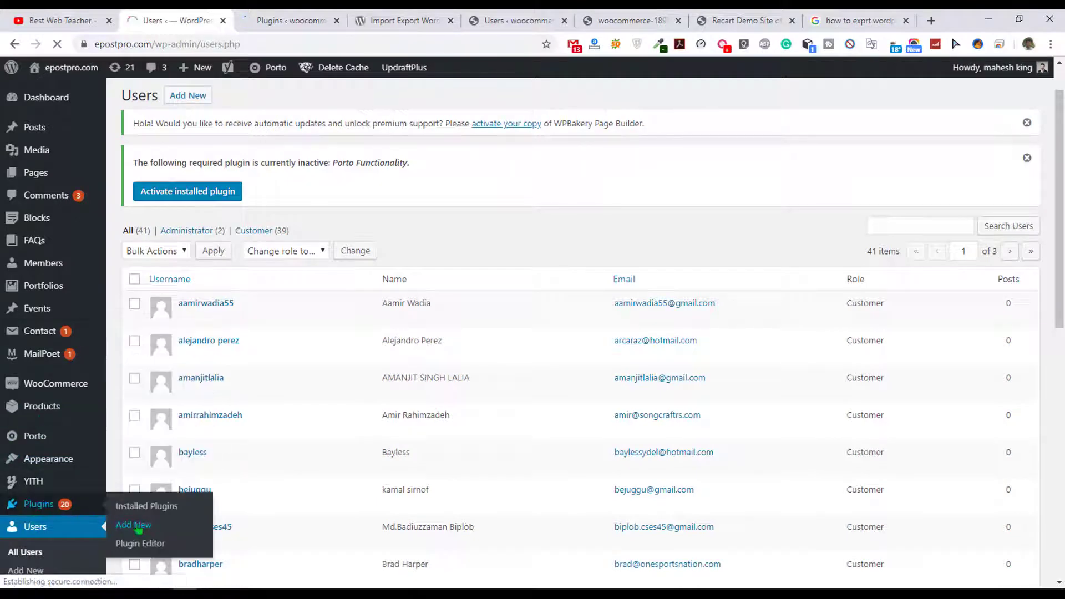
{"action": "left_click", "coordinate": [137, 525]}
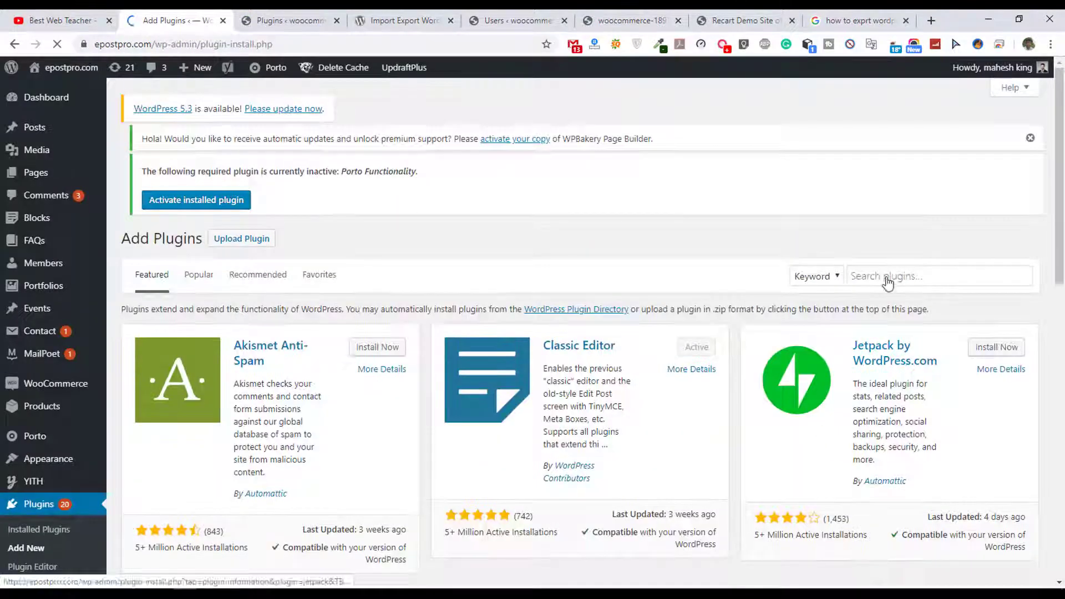
{"action": "left_click", "coordinate": [882, 292]}
{"action": "key", "text": "ctrl+v"}
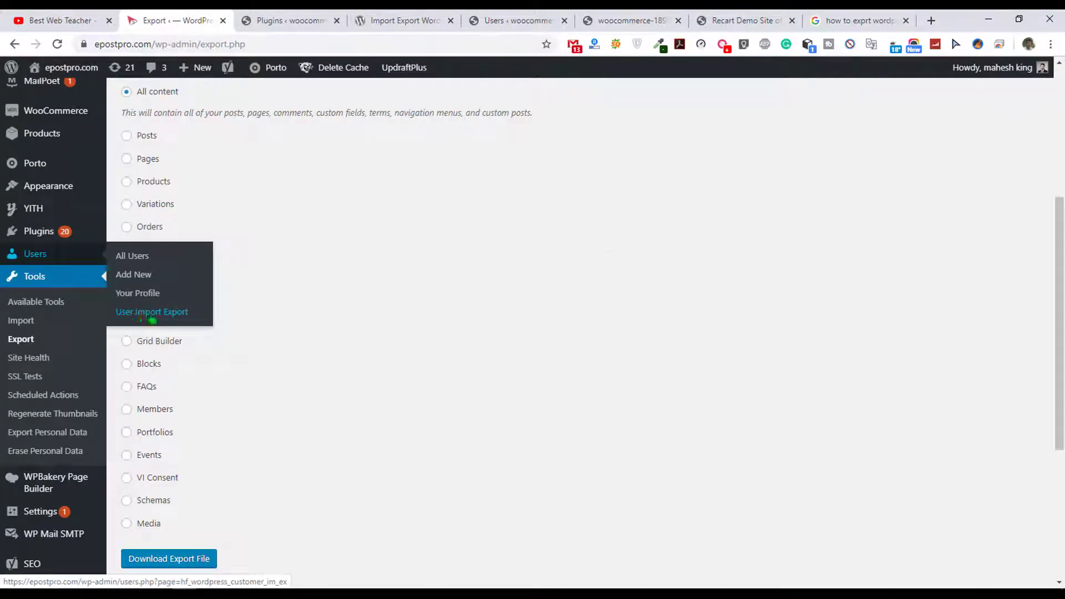
Step: Export all checked user columns from the User Import Export page to a Customer-Export CSV on the Desktop
{"action": "left_click", "coordinate": [152, 314]}
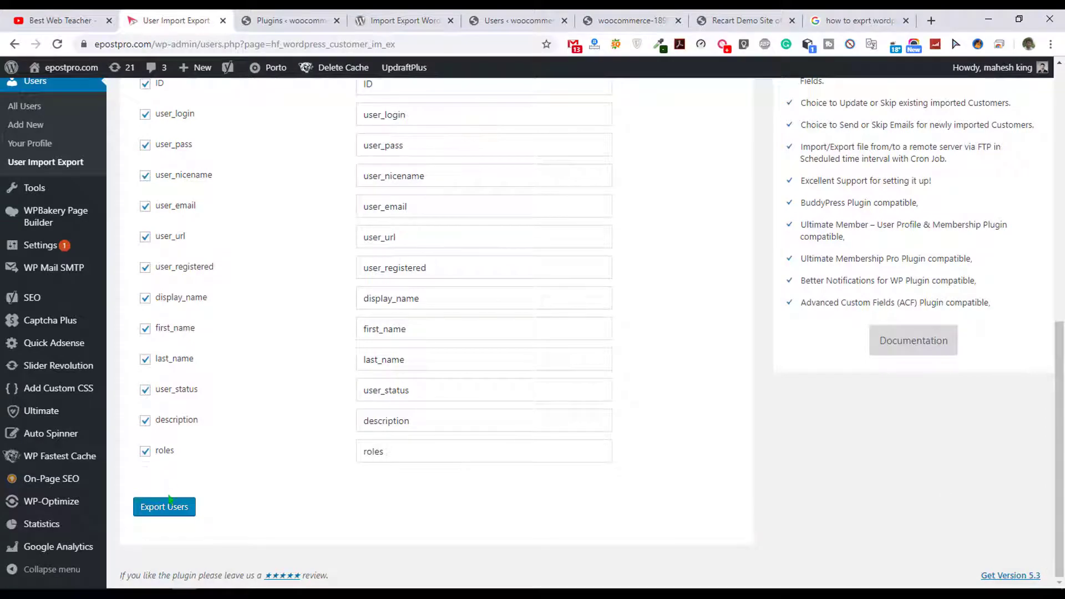
{"action": "scroll", "coordinate": [150, 446], "scroll_direction": "up", "scroll_amount": 1}
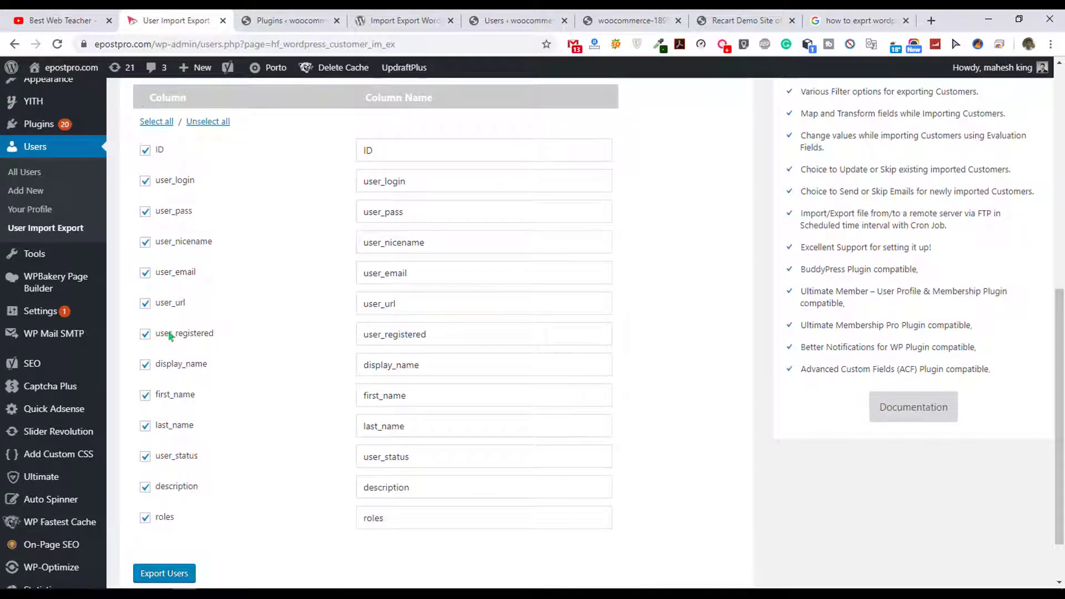
{"action": "scroll", "coordinate": [185, 555], "scroll_direction": "down", "scroll_amount": 1}
{"action": "scroll", "coordinate": [184, 528], "scroll_direction": "up", "scroll_amount": 2}
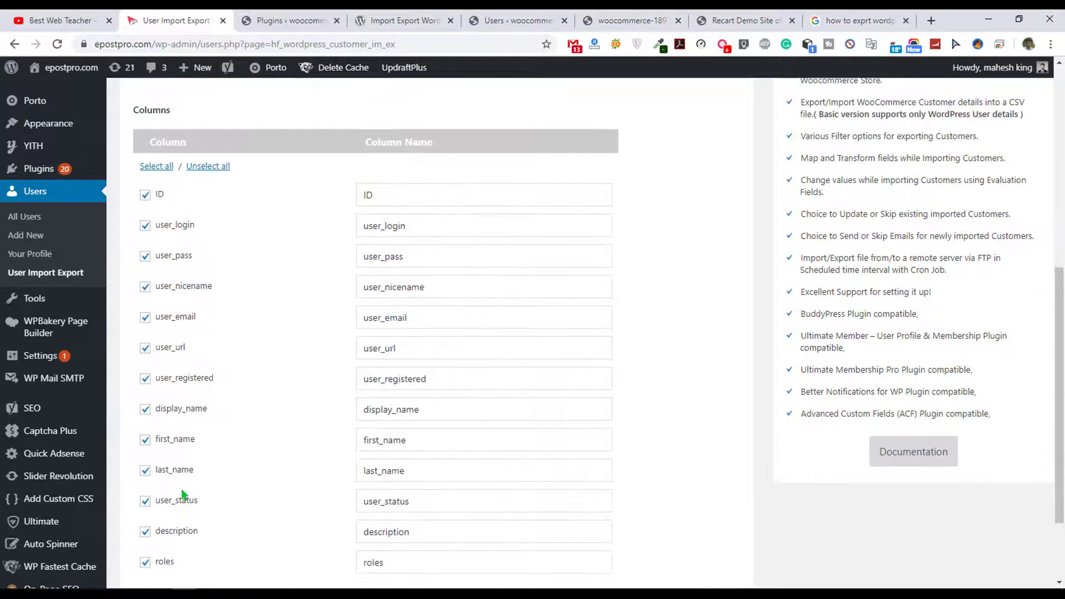
{"action": "scroll", "coordinate": [172, 511], "scroll_direction": "down", "scroll_amount": 2}
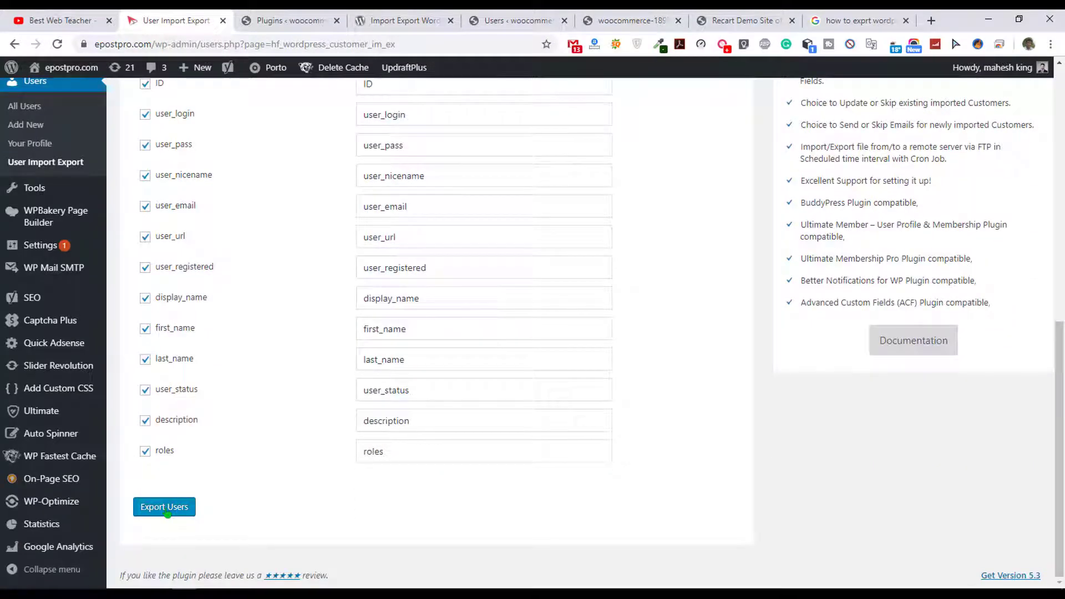
{"action": "left_click", "coordinate": [167, 515]}
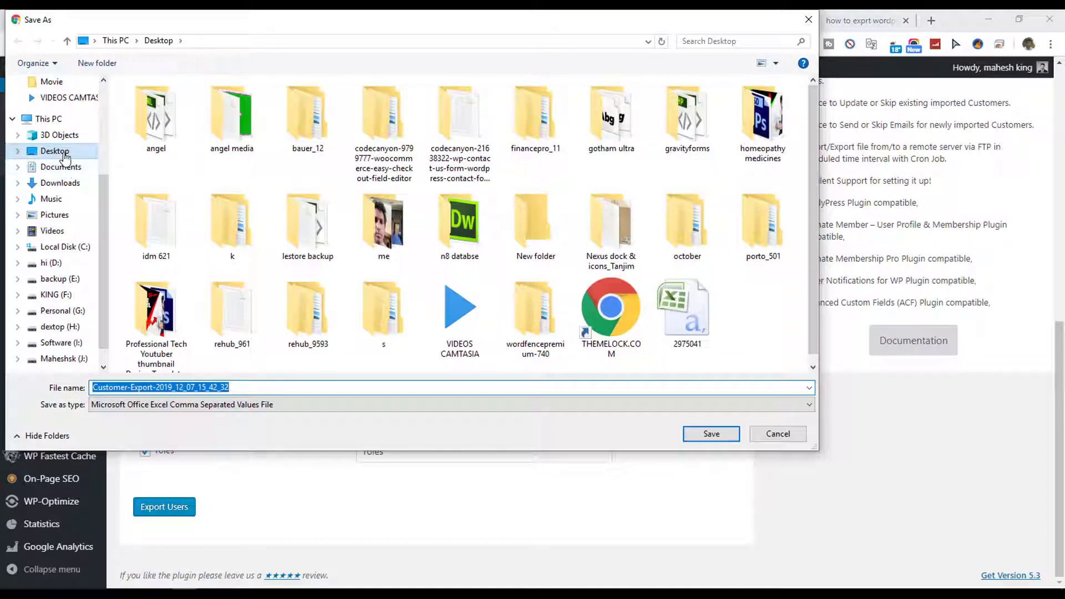
{"action": "left_click", "coordinate": [61, 153]}
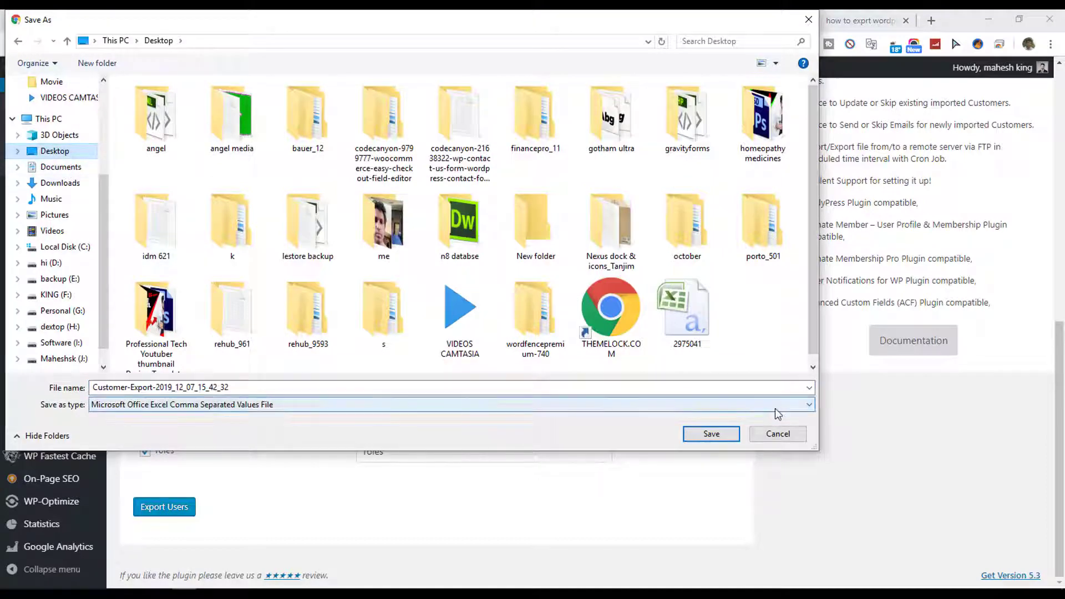
{"action": "left_click", "coordinate": [703, 432]}
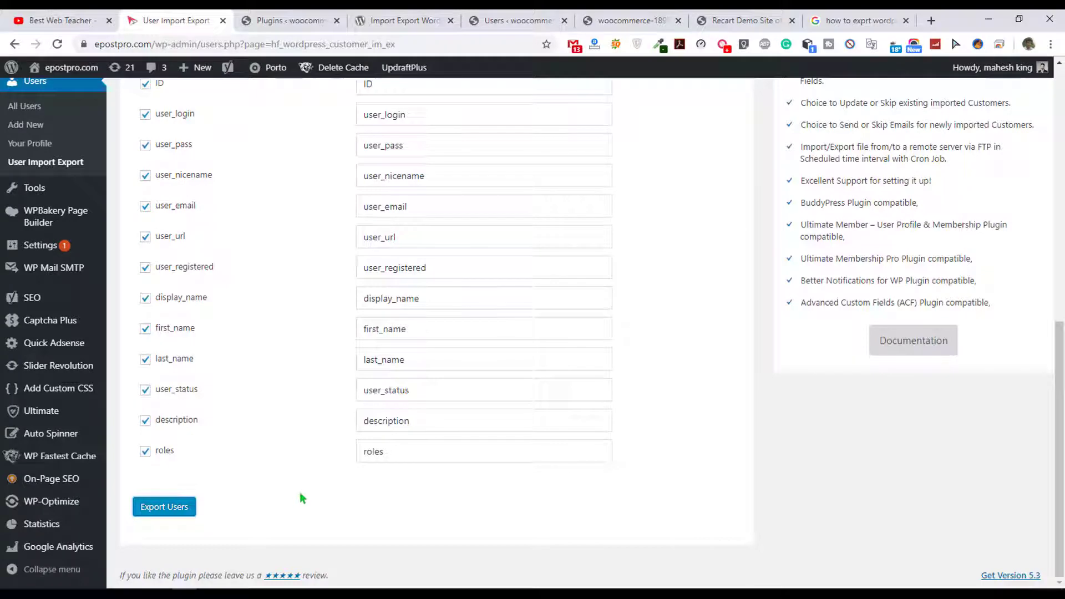
{"action": "scroll", "coordinate": [297, 492], "scroll_direction": "up", "scroll_amount": 4}
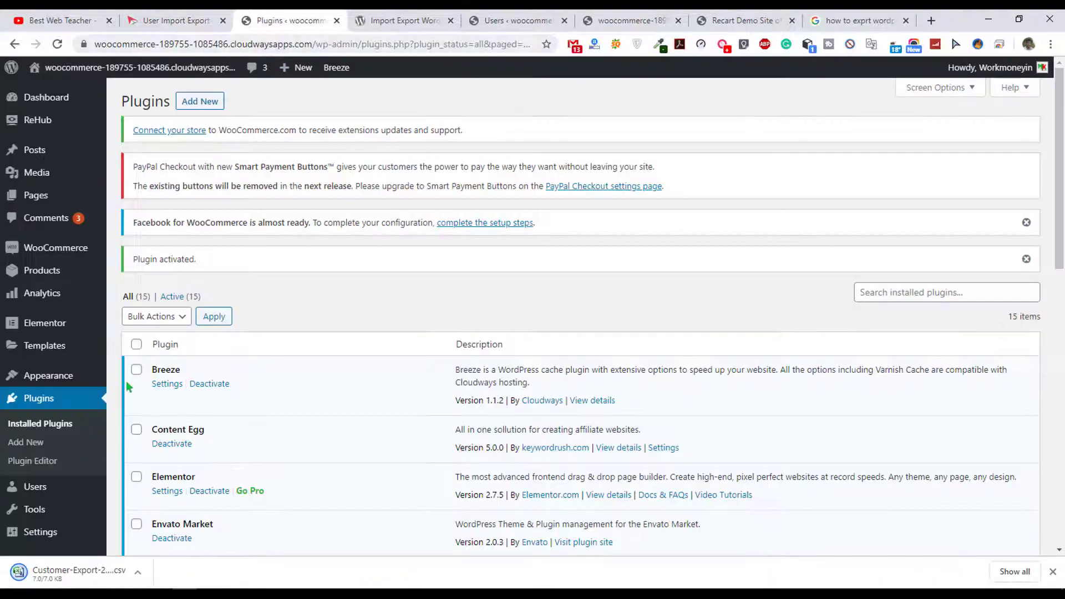
Step: On the new site's User/Customer Import tab, upload the Customer-Export CSV and import it
{"action": "scroll", "coordinate": [51, 422], "scroll_direction": "down", "scroll_amount": 1}
{"action": "scroll", "coordinate": [50, 421], "scroll_direction": "down", "scroll_amount": 1}
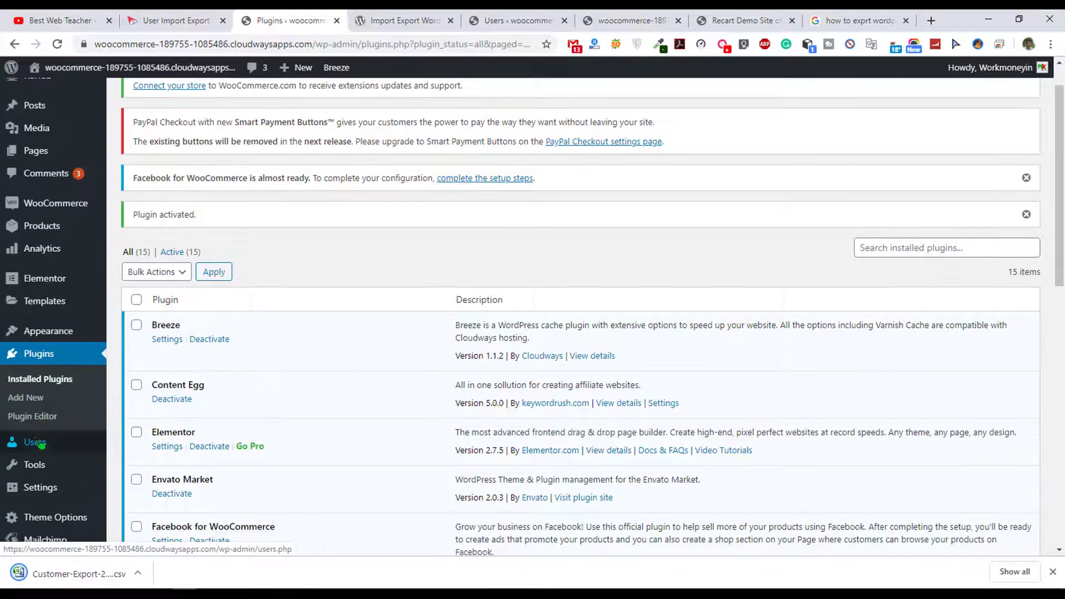
{"action": "mouse_move", "coordinate": [72, 294]}
{"action": "scroll", "coordinate": [72, 289], "scroll_direction": "down", "scroll_amount": 1}
{"action": "mouse_move", "coordinate": [148, 480]}
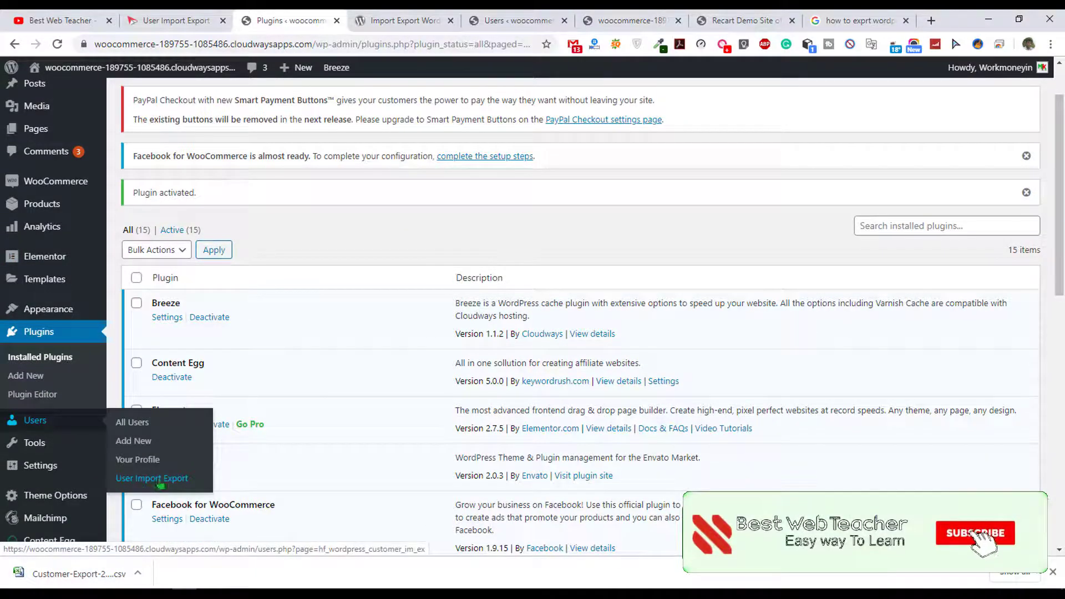
{"action": "left_click", "coordinate": [160, 481]}
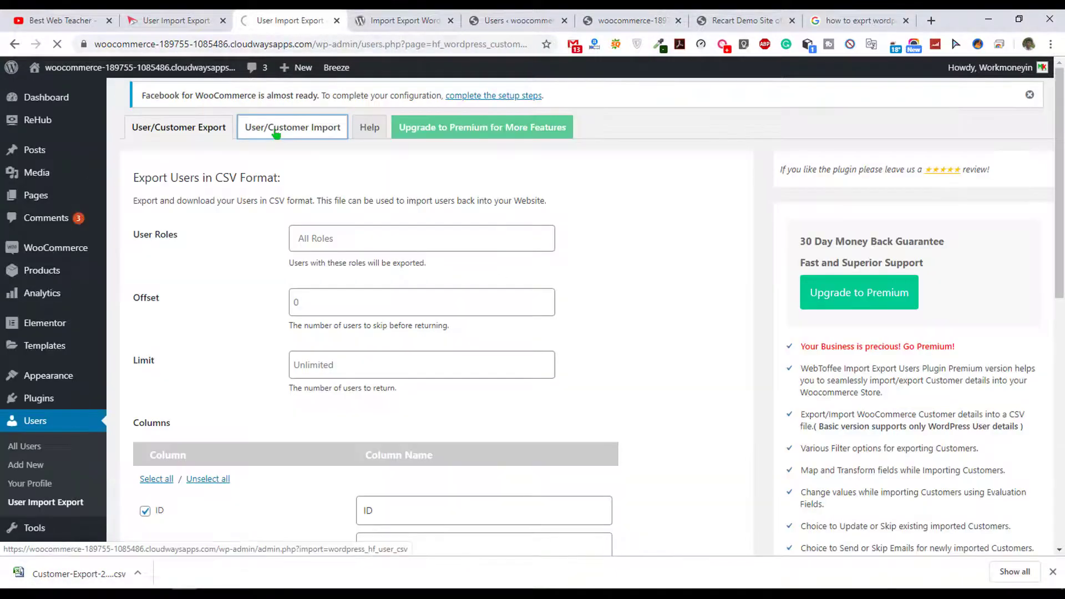
{"action": "left_click", "coordinate": [275, 132]}
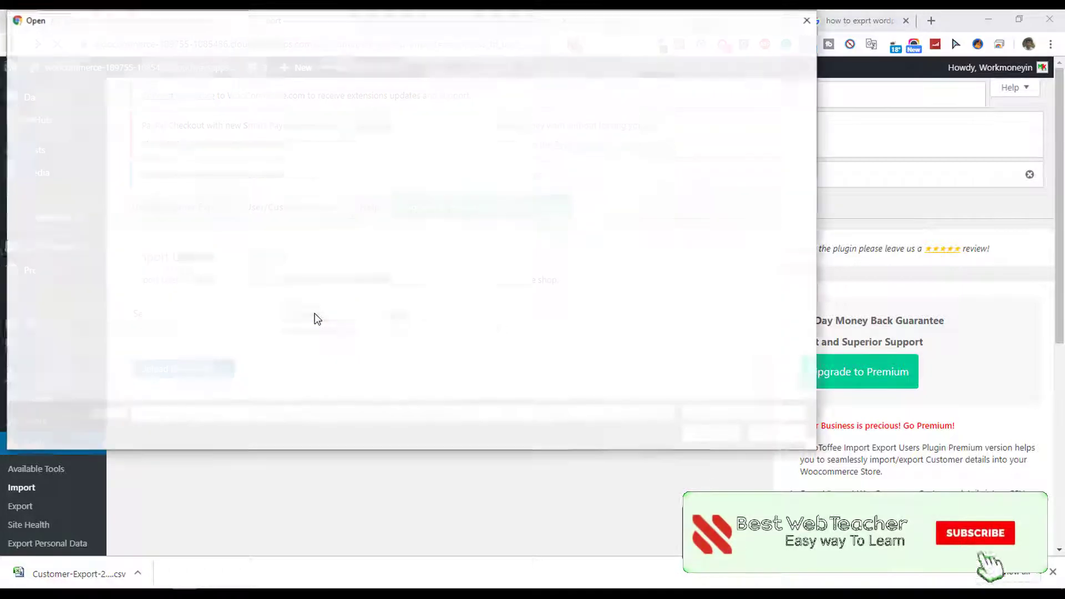
{"action": "left_click", "coordinate": [181, 369]}
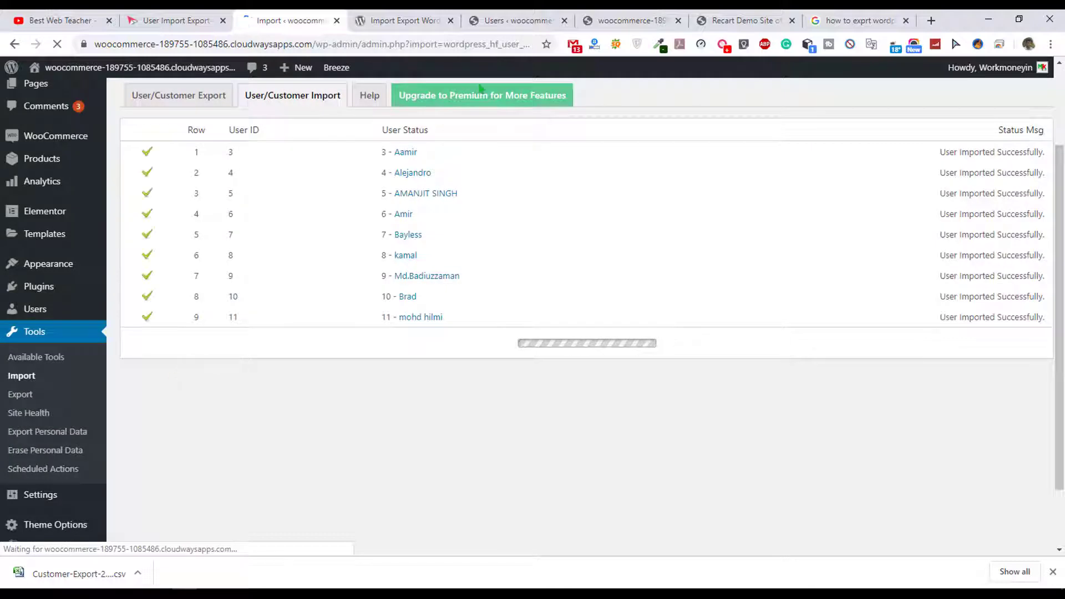
{"action": "scroll", "coordinate": [458, 280], "scroll_direction": "down", "scroll_amount": 1}
{"action": "scroll", "coordinate": [468, 323], "scroll_direction": "down", "scroll_amount": 3}
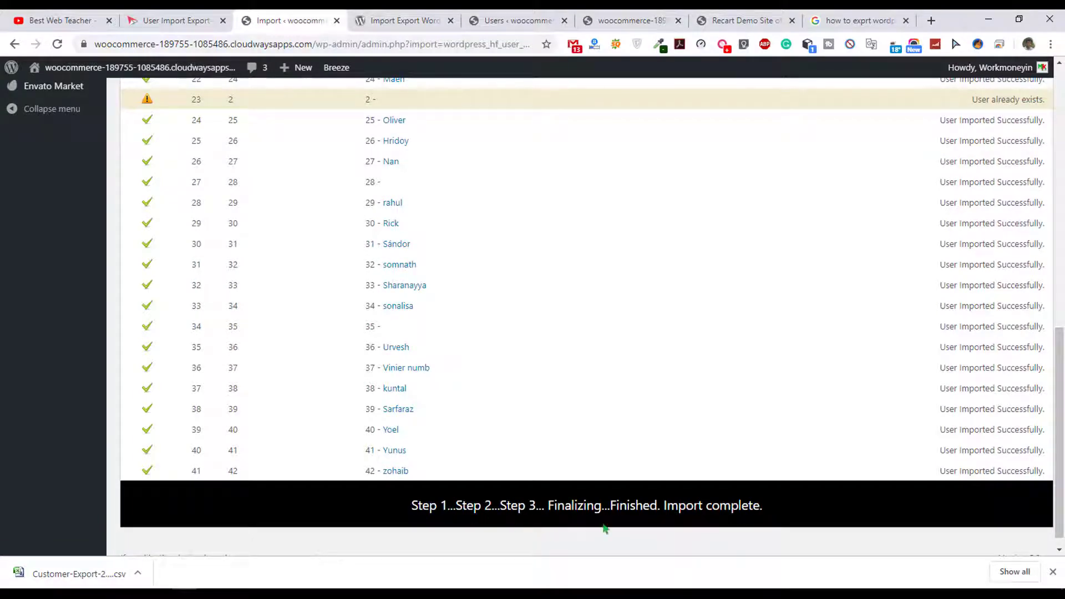
{"action": "scroll", "coordinate": [592, 453], "scroll_direction": "up", "scroll_amount": 1}
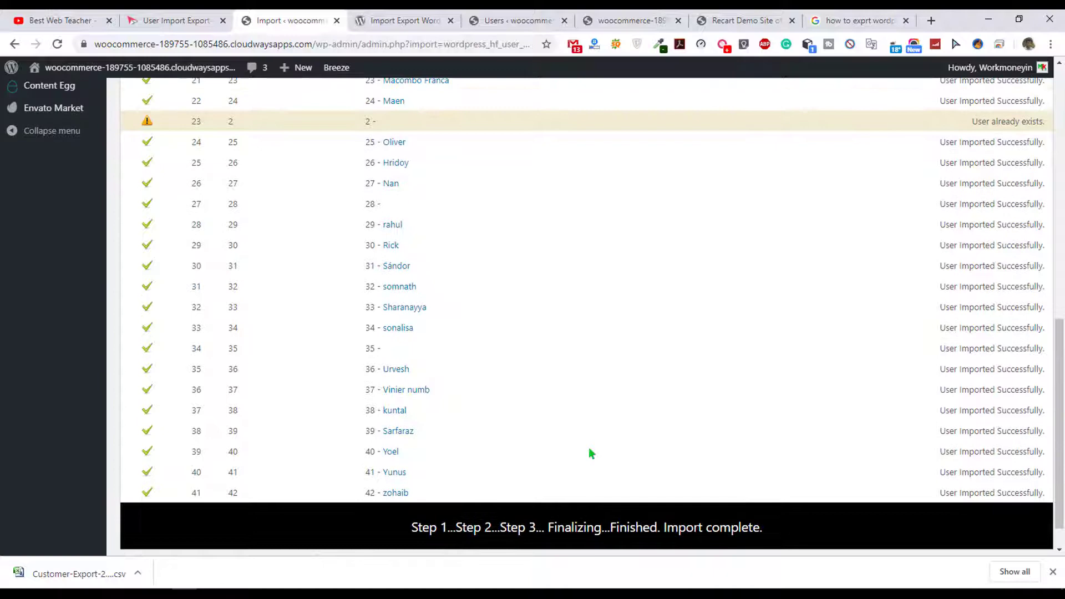
{"action": "scroll", "coordinate": [591, 453], "scroll_direction": "up", "scroll_amount": 10}
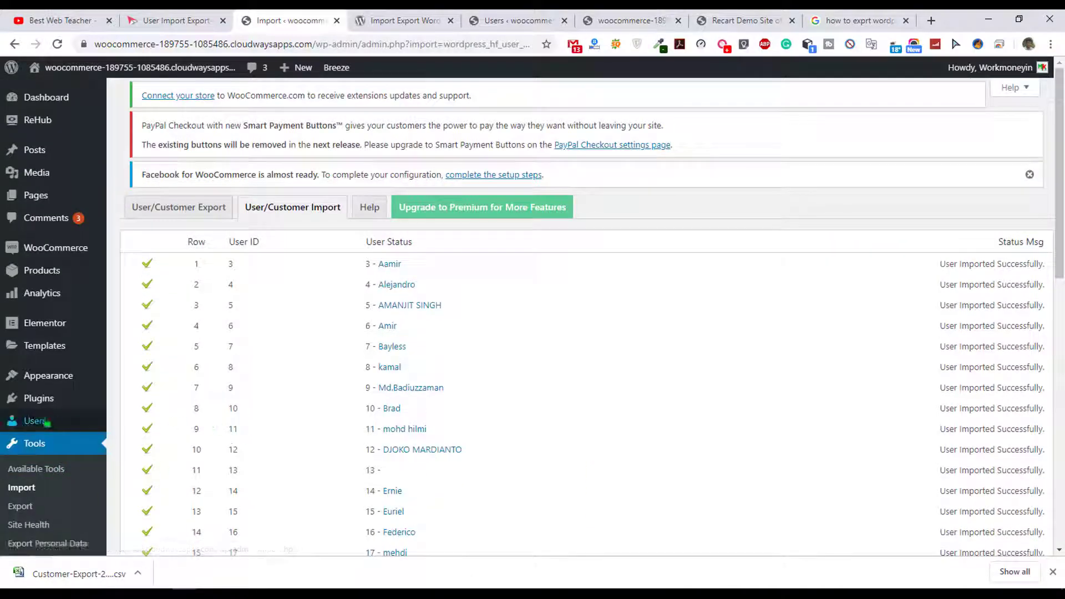
{"action": "mouse_move", "coordinate": [41, 426]}
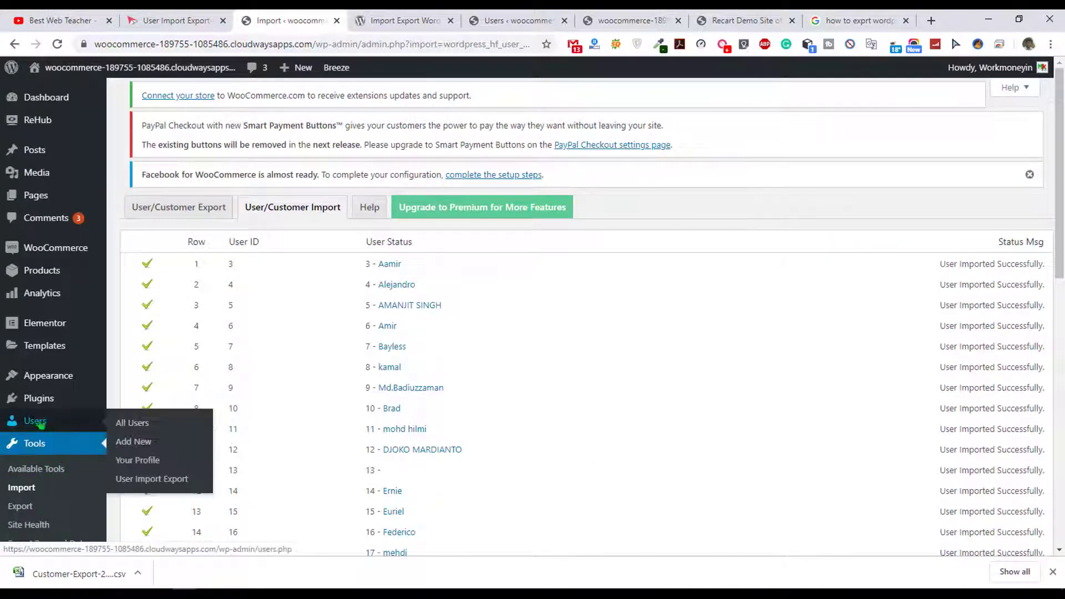
Step: Open All Users on the new site and scroll through the 42 users, including 39 customers
{"action": "left_click", "coordinate": [129, 424]}
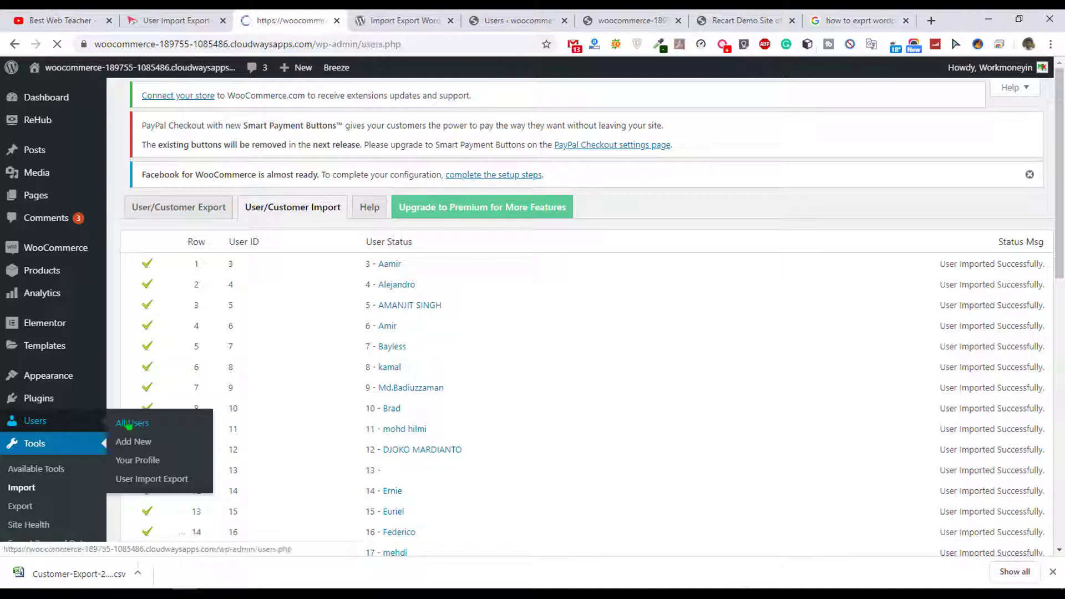
{"action": "scroll", "coordinate": [805, 440], "scroll_direction": "down", "scroll_amount": 8}
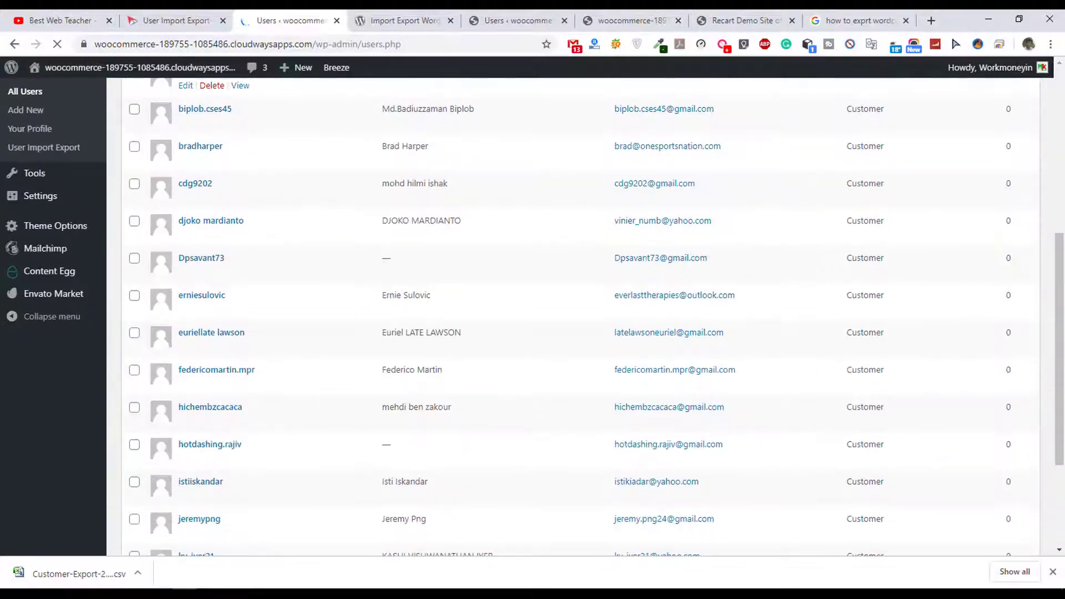
{"action": "left_click_drag", "start_coordinate": [1063, 333], "coordinate": [1063, 521]}
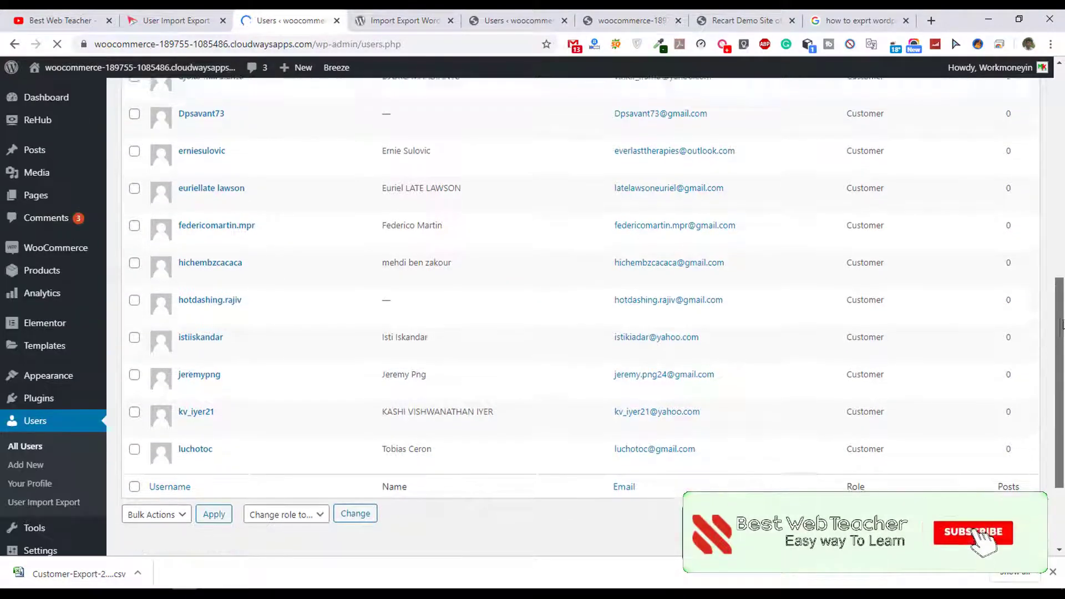
{"action": "left_click_drag", "start_coordinate": [1063, 508], "coordinate": [1053, 225]}
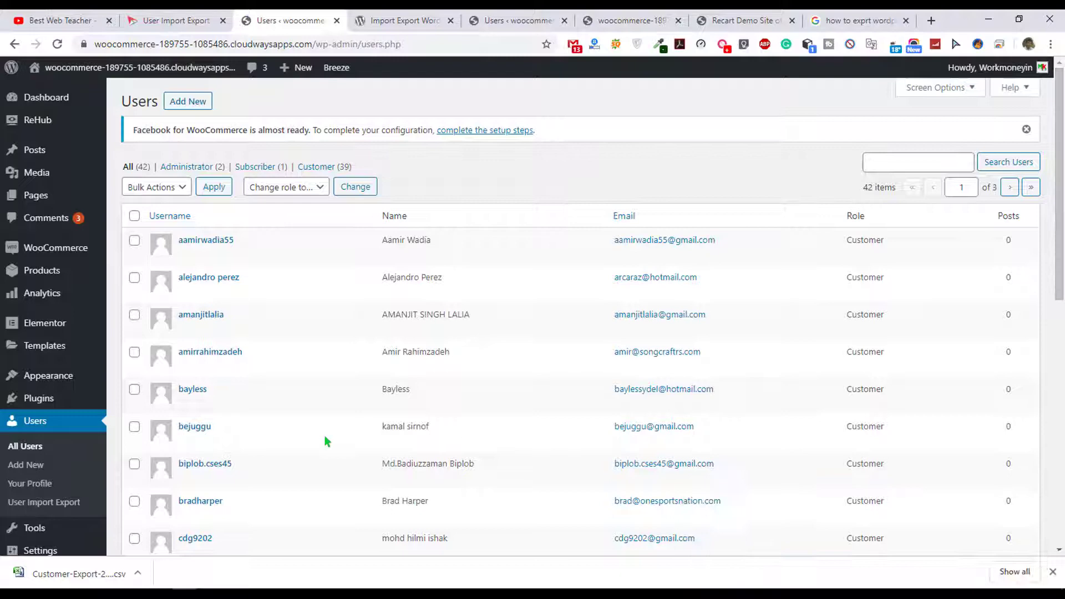